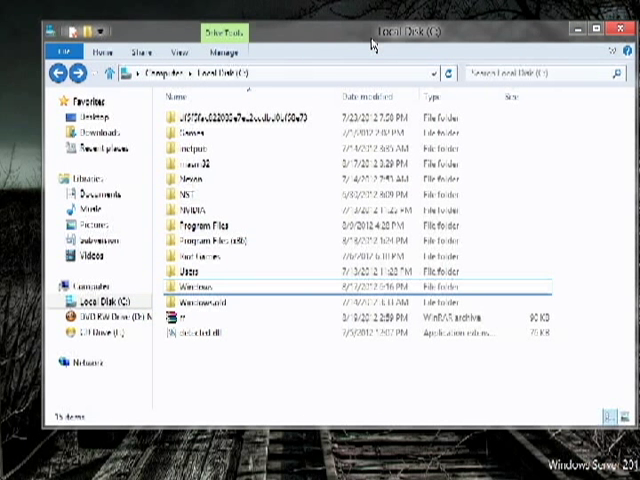
- Add a new folder named 'whatever' to the root of Local Disk (C:)
left_click_drag(273, 380, 213, 325)
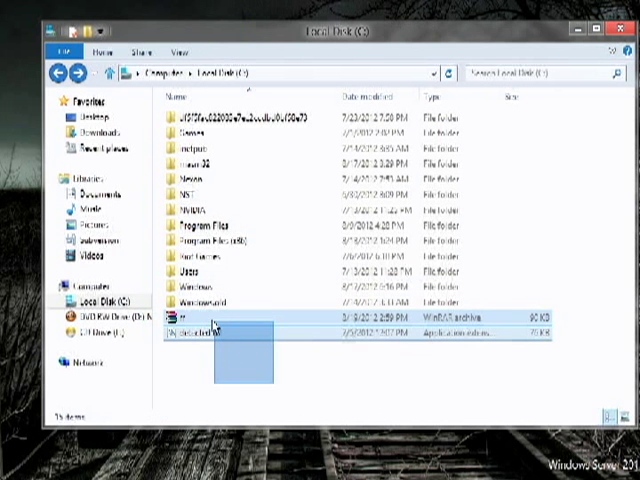
left_click(200, 317)
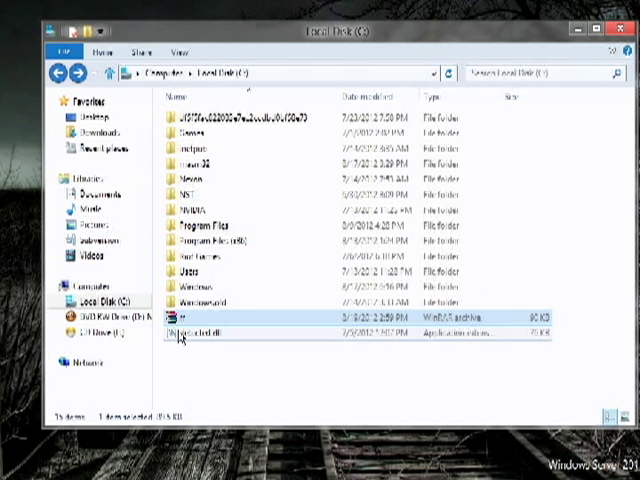
left_click(188, 360)
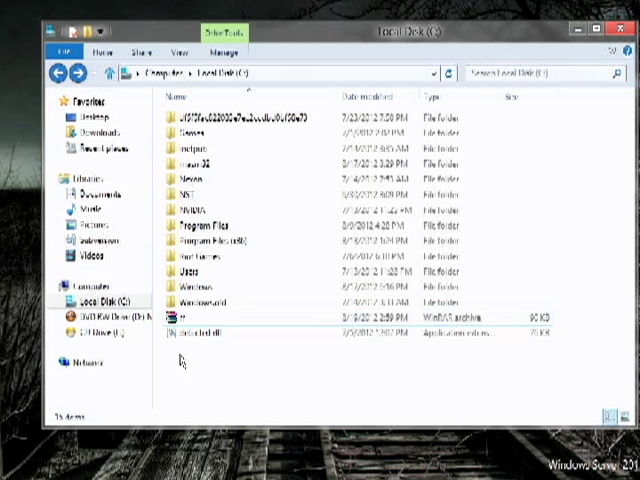
right_click(180, 360)
left_click(335, 323)
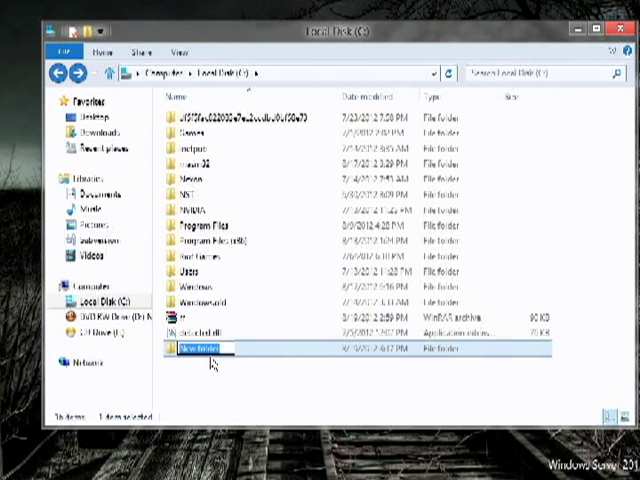
type("wha")
type("tever")
key("Return")
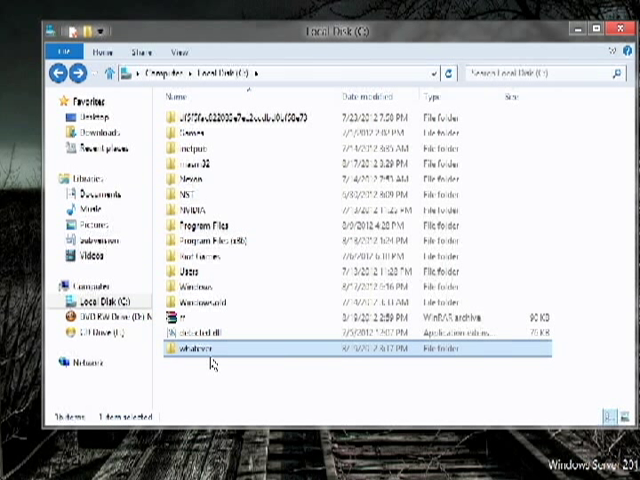
- Move the archive and the DLL into the whatever folder
left_click(243, 318)
left_click(195, 333, "shift")
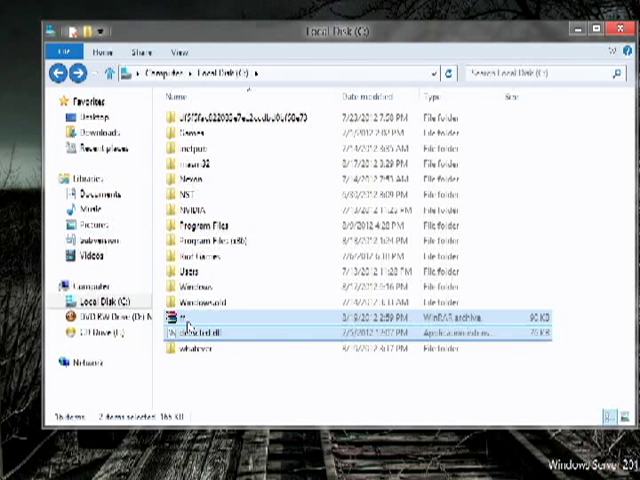
left_click_drag(195, 333, 195, 348)
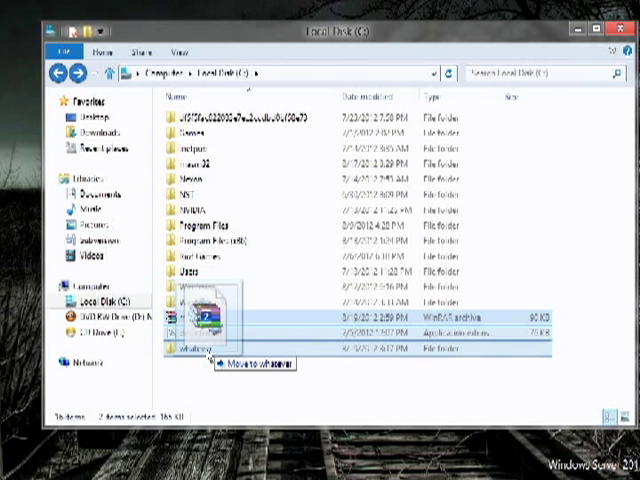
- Extract the archive inside whatever, then bring up copy options for the folder's address path
double_click(190, 318)
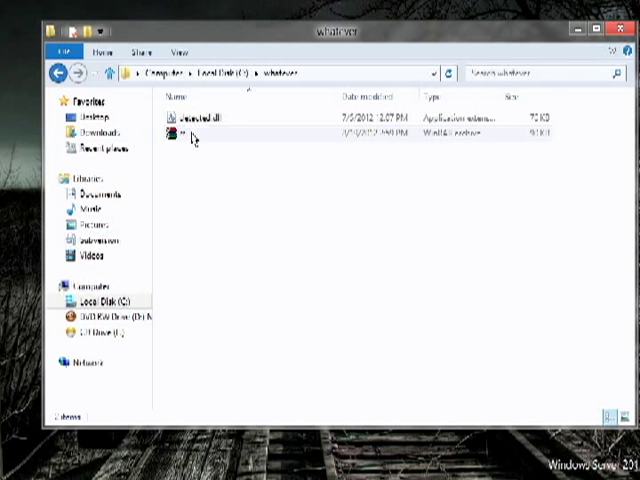
right_click(190, 134)
left_click(236, 190)
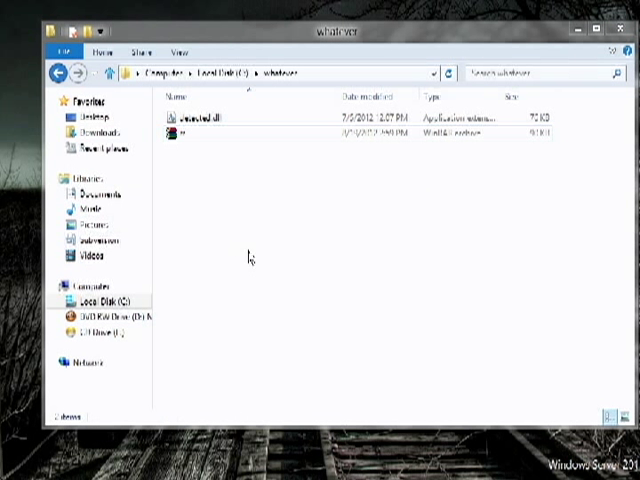
left_click(194, 148)
left_click(250, 200)
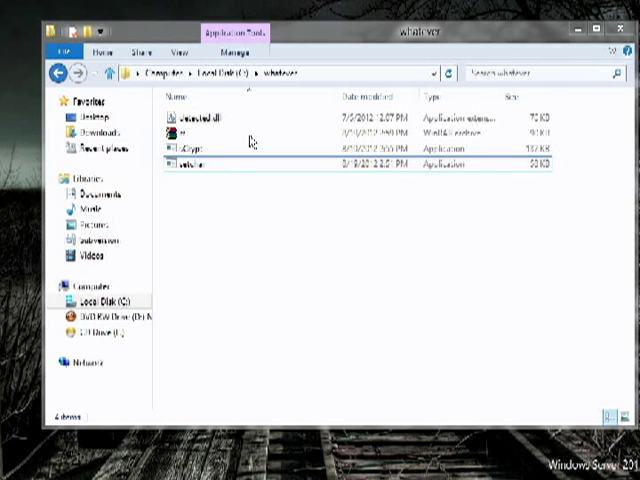
left_click(317, 73)
right_click(160, 73)
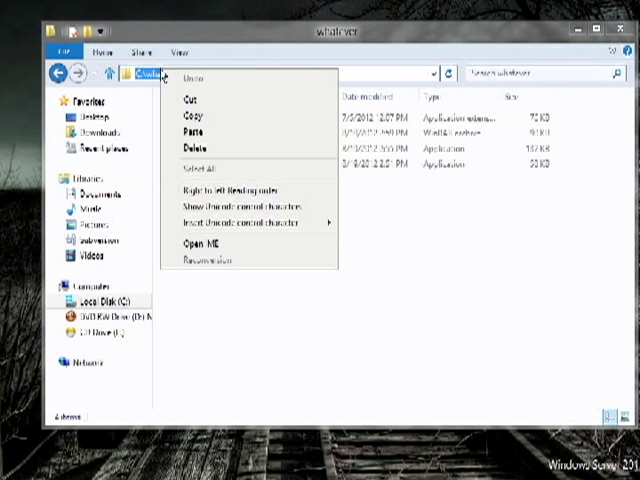
- Copy the folder path and launch Command Prompt from the Run box
left_click(199, 118)
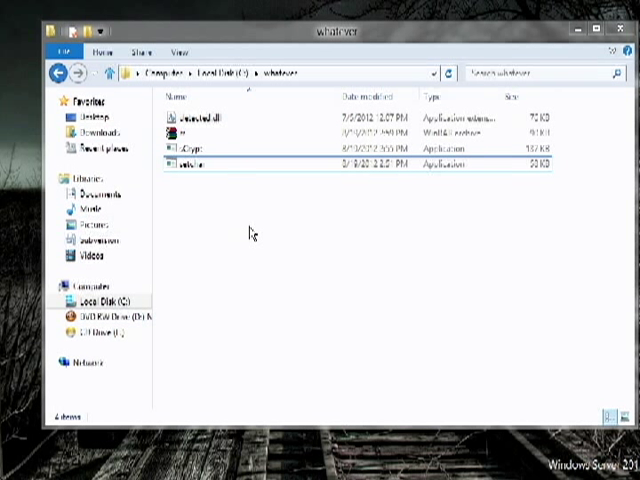
key("super+r")
key("Return")
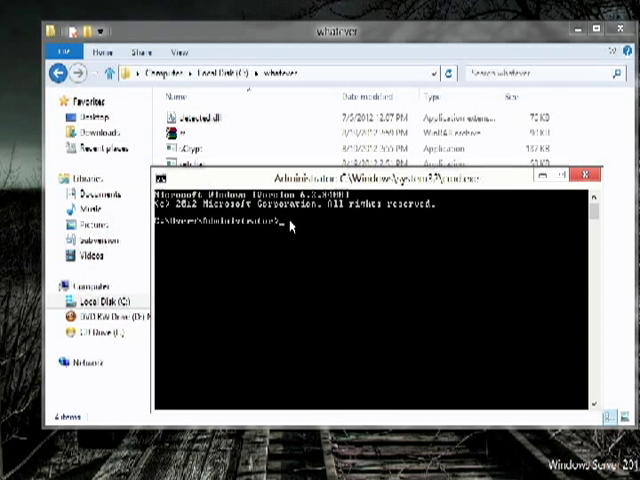
- Paste the path to change directory to C:\whatever, then move the window lower right
right_click(305, 228)
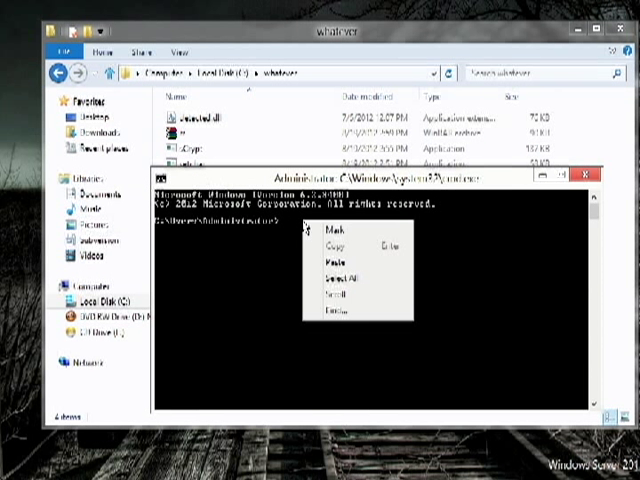
left_click(347, 264)
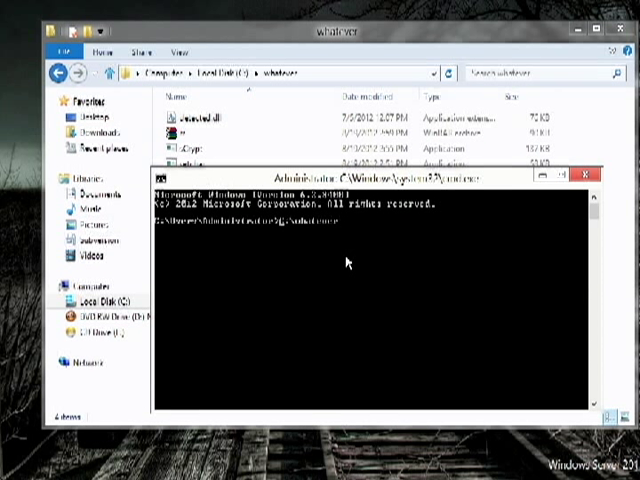
key("Escape")
right_click(330, 247)
left_click(354, 287)
key("Return")
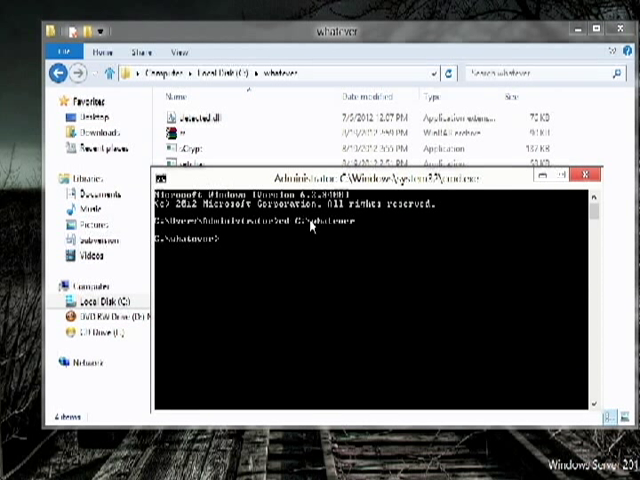
left_click_drag(320, 178, 340, 217)
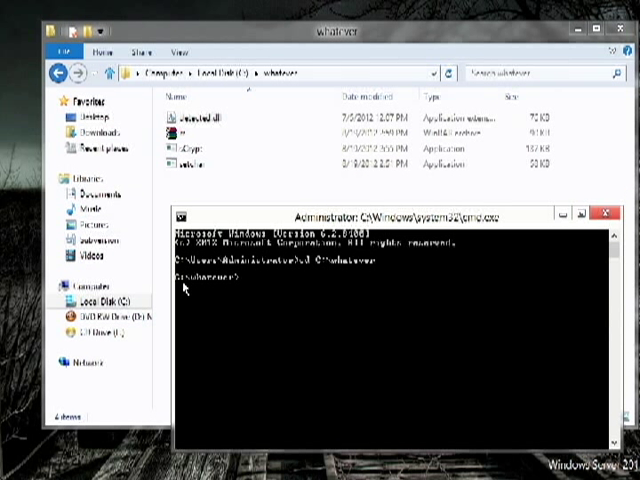
- Bring the folder window forward briefly, then return to the Command Prompt window
left_click(250, 73)
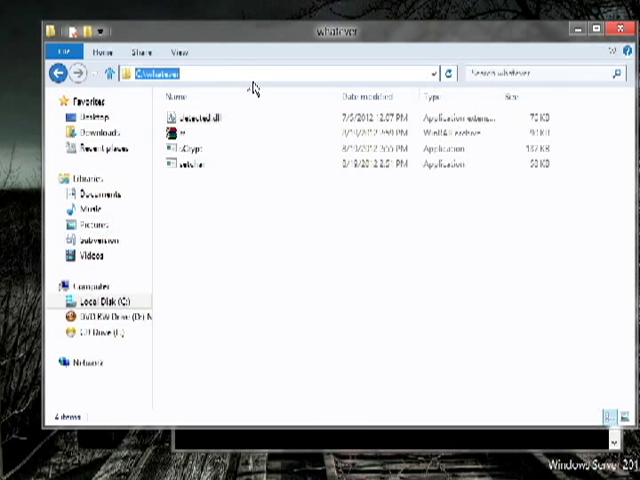
left_click(279, 438)
type("Crypt detected.dll 26092302")
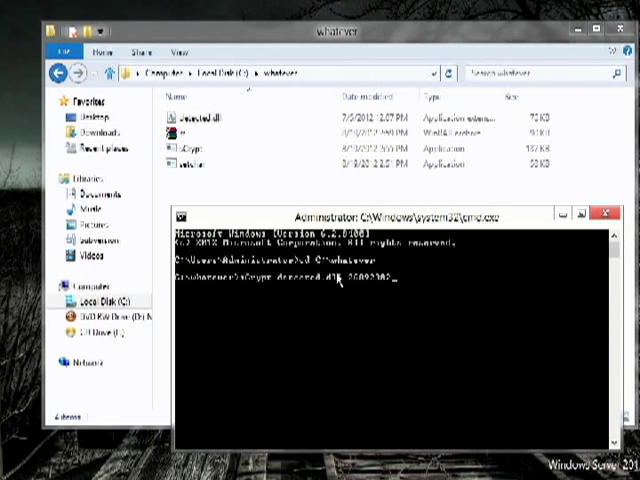
- Run the tool on detected.dll, select the DLL in Explorer, then return to cmd
key("Return")
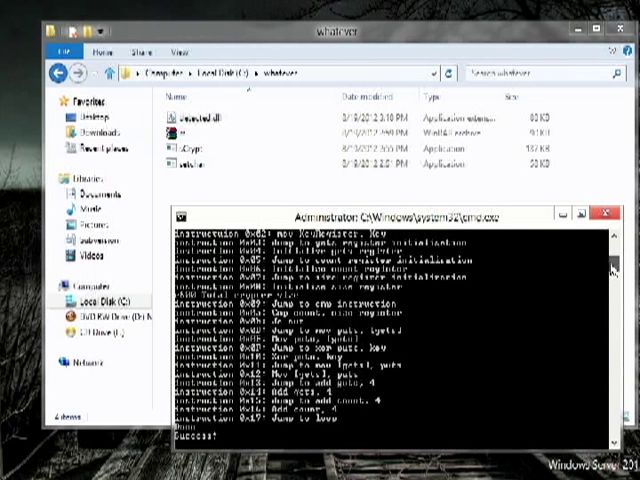
mouse_move(613, 268)
left_mouse_down()
mouse_move(613, 245)
mouse_move(613, 280)
mouse_move(613, 262)
left_mouse_up()
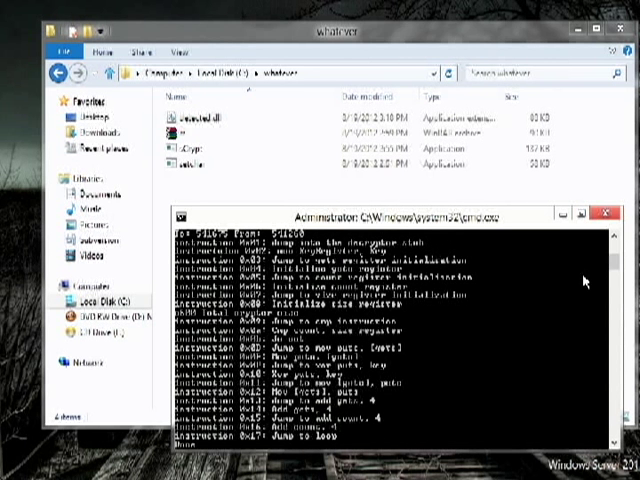
left_click(295, 185)
left_click(210, 118)
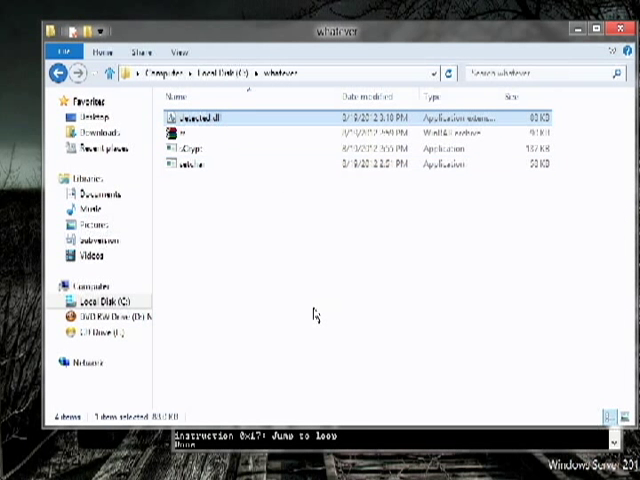
left_click(537, 385)
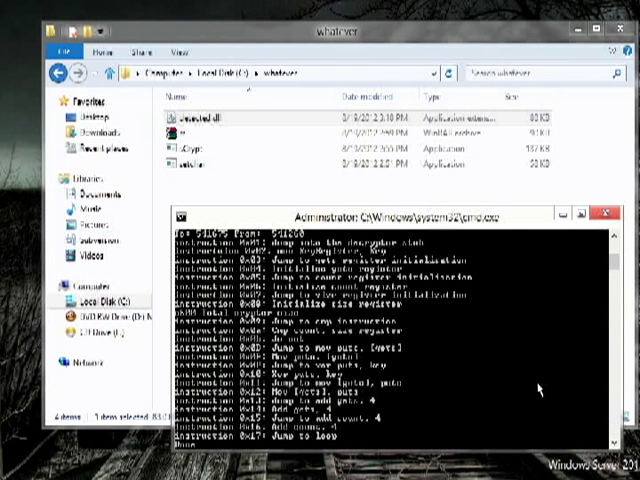
left_click_drag(613, 272, 613, 245)
scroll(613, 265, "up", 5)
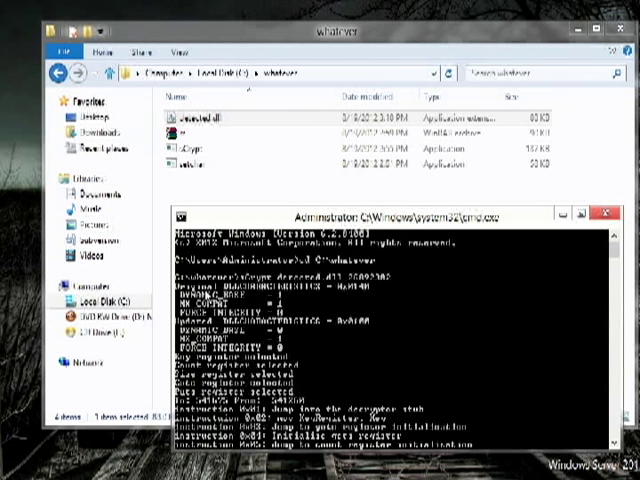
left_click_drag(613, 250, 614, 272)
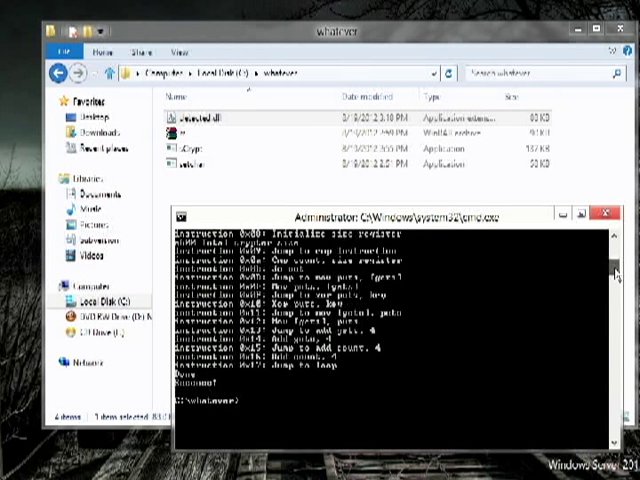
left_click_drag(614, 272, 614, 252)
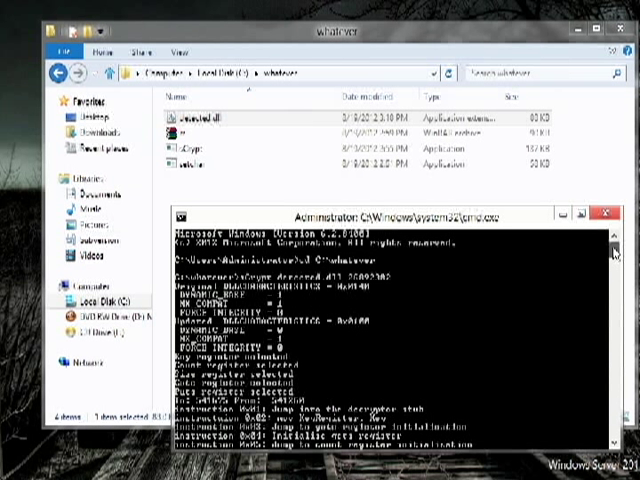
left_click_drag(614, 252, 619, 266)
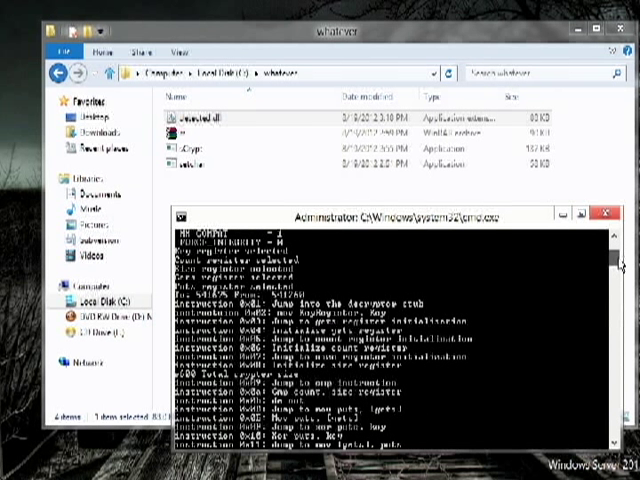
- Back in the whatever folder, re-sort the four files by type and select detected.dll
left_click(460, 120)
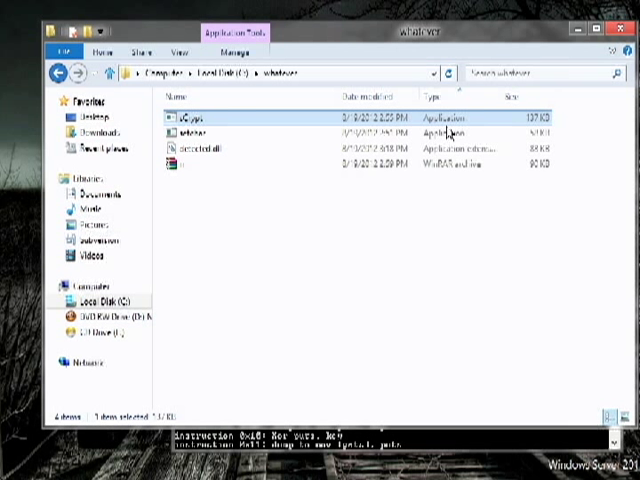
left_click(375, 163)
left_click(200, 148)
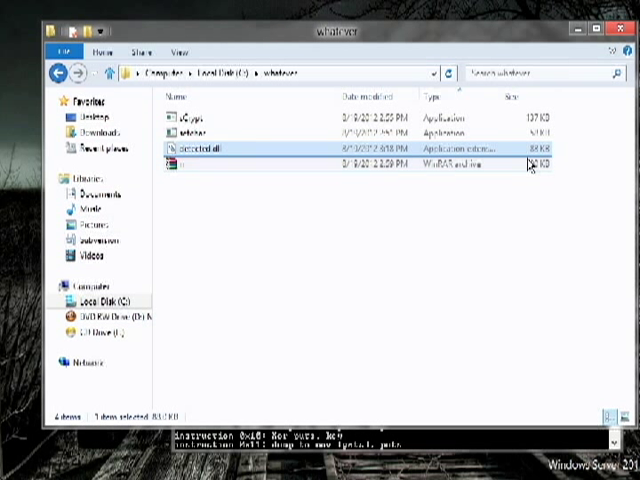